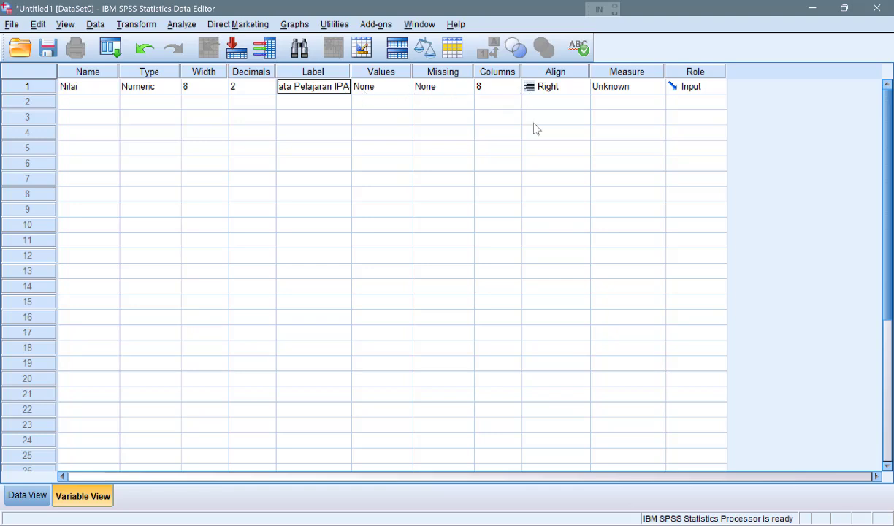
Step: Set the Nilai variable's measurement level to Scale and add a second variable named Kelas
{"action": "left_click", "coordinate": [654, 88]}
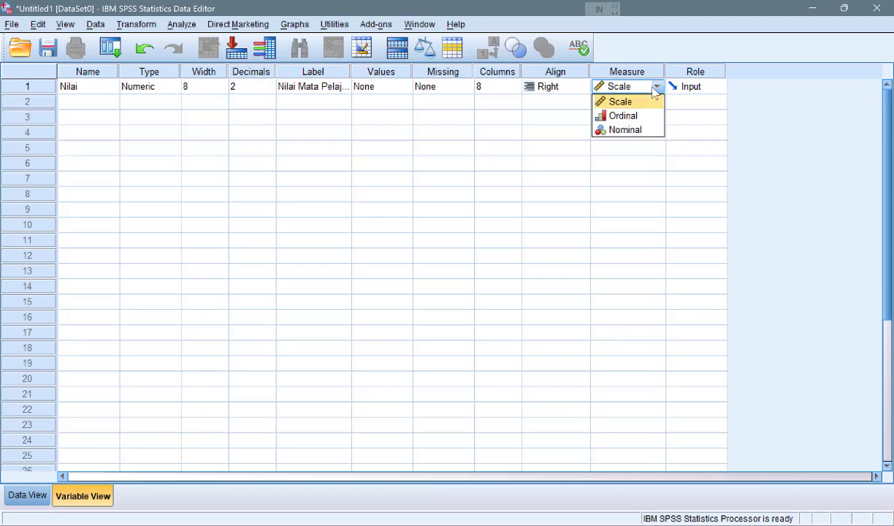
{"action": "left_click", "coordinate": [613, 103]}
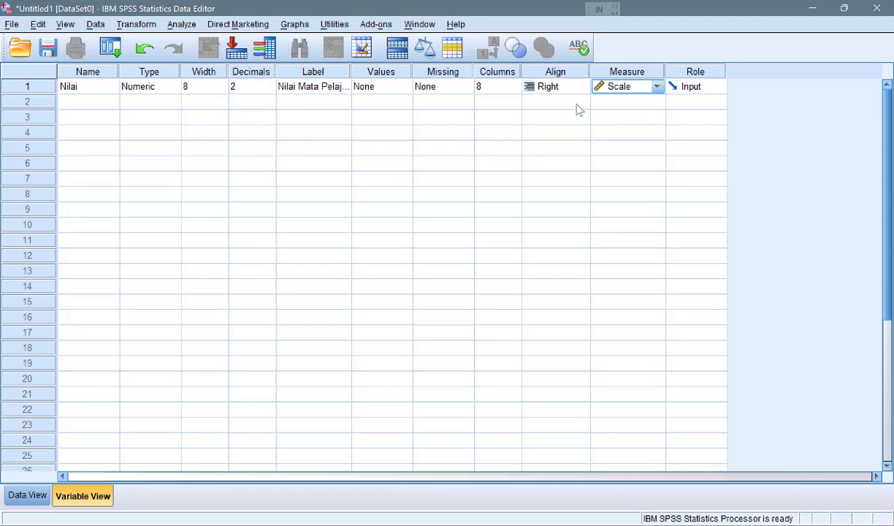
{"action": "left_click", "coordinate": [103, 110]}
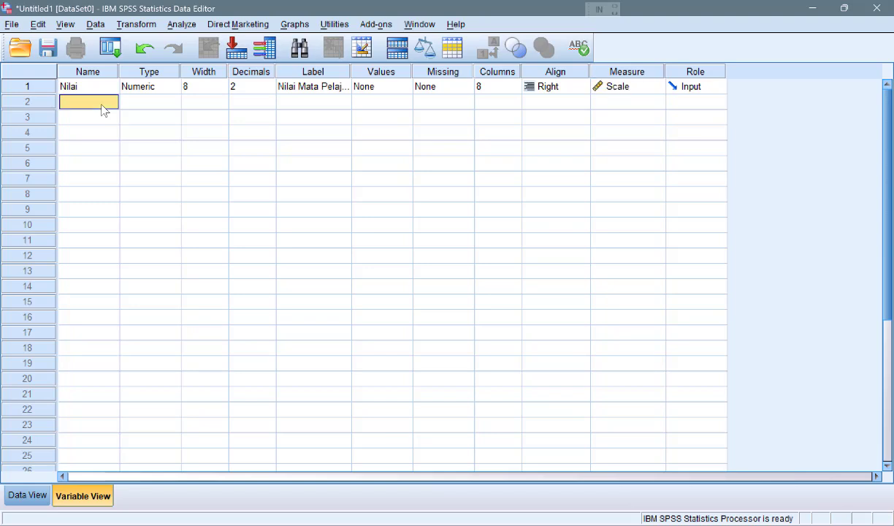
{"action": "type", "text": "Kelas"}
{"action": "left_click", "coordinate": [175, 103]}
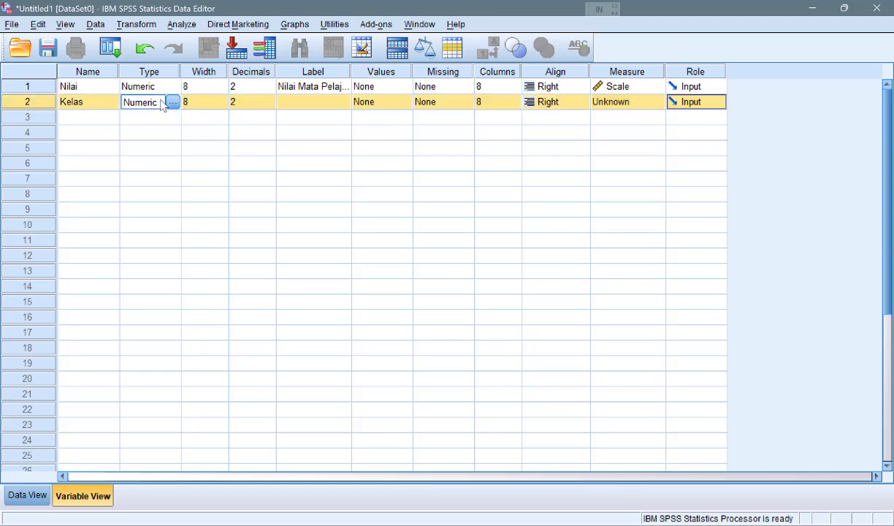
Step: Set the Kelas variable's decimals to 0 and its width to 1
{"action": "left_click", "coordinate": [257, 103]}
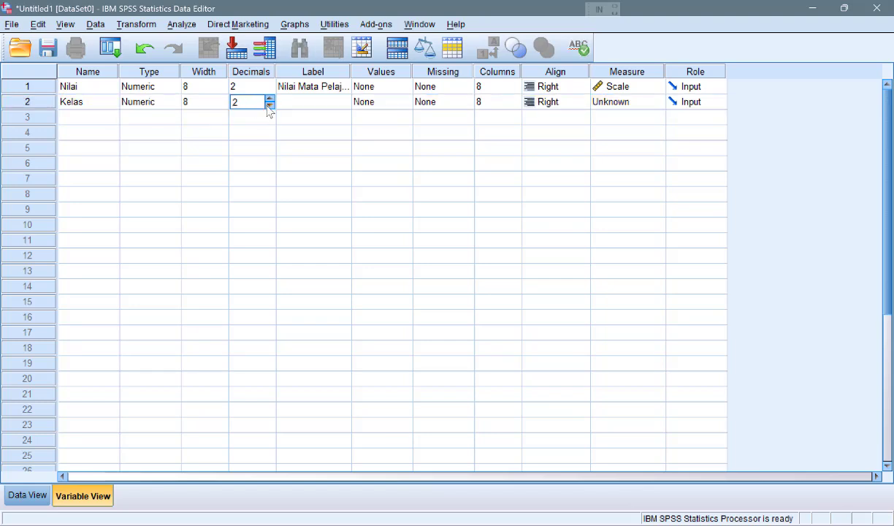
{"action": "double_click", "coordinate": [269, 105]}
{"action": "left_click", "coordinate": [201, 103]}
{"action": "left_click", "coordinate": [222, 105]}
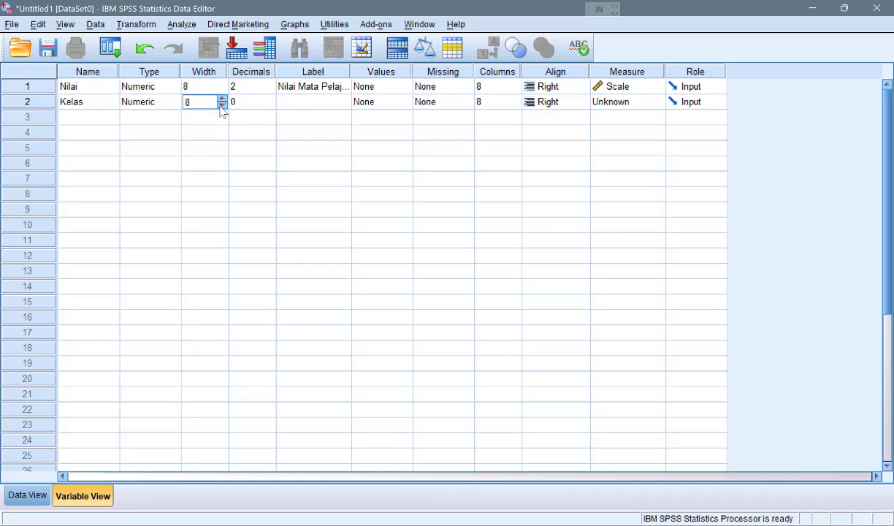
{"action": "left_click", "coordinate": [222, 104]}
{"action": "left_click", "coordinate": [222, 105]}
Step: Enter "Kelas" as the label of the Kelas variable
{"action": "left_click", "coordinate": [329, 107]}
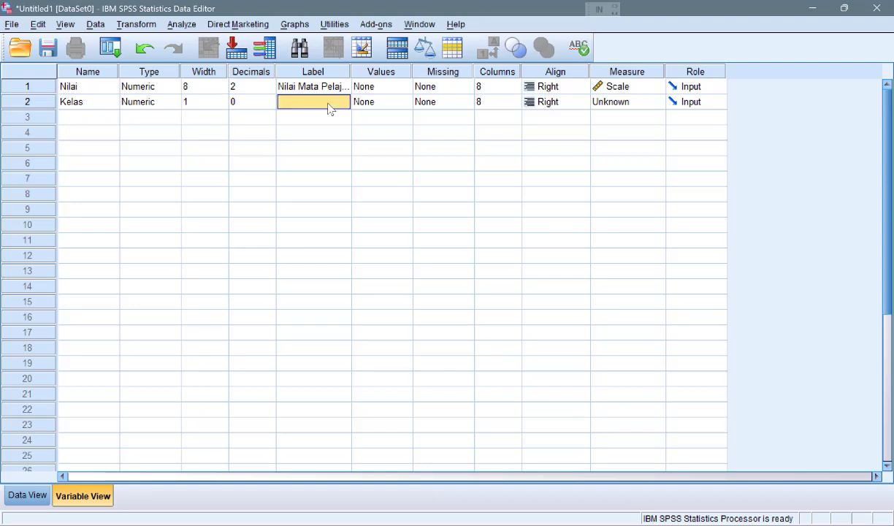
{"action": "type", "text": "Kel"}
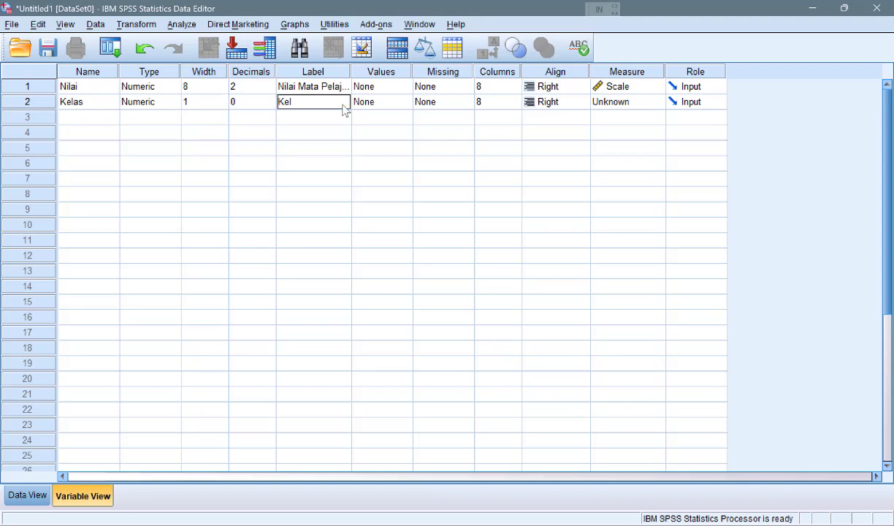
{"action": "type", "text": "as"}
Step: Give Kelas the value labels 1 = "Kelas IIIA" and 2 = "Kelas IIIB", and set its measurement level to Nominal
{"action": "left_click", "coordinate": [380, 106]}
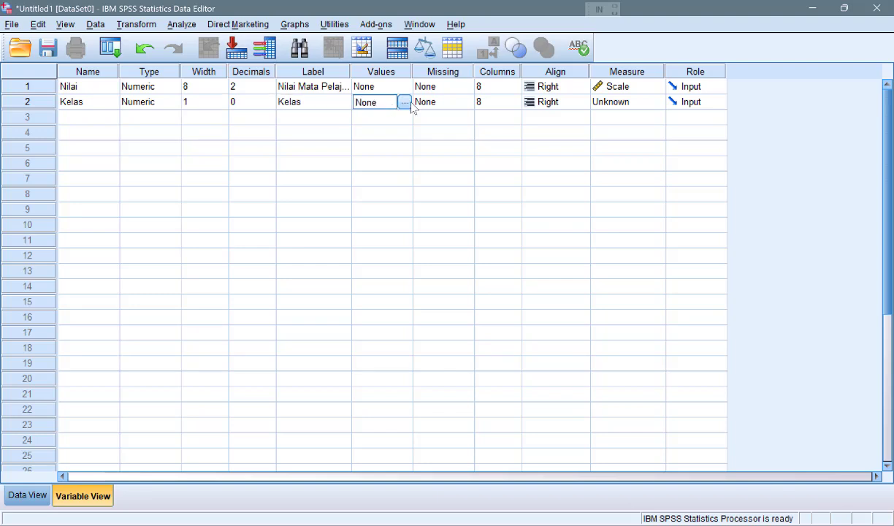
{"action": "left_click", "coordinate": [400, 103]}
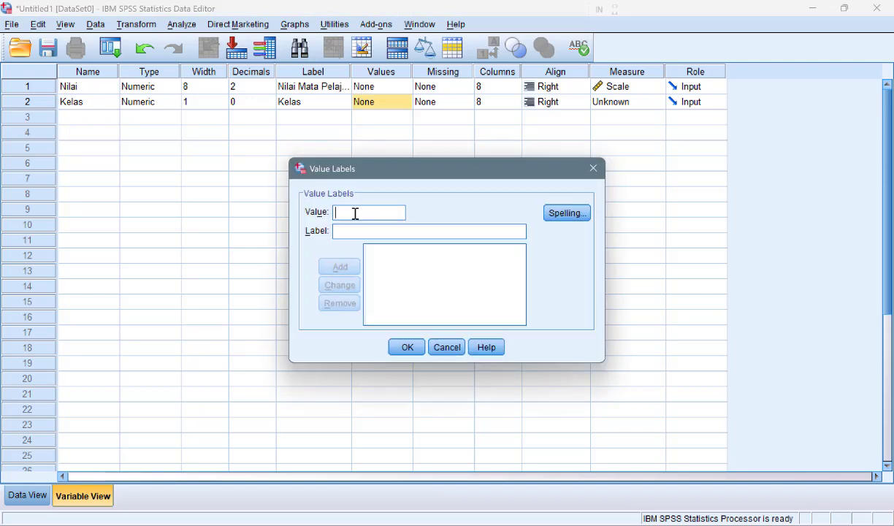
{"action": "type", "text": "1"}
{"action": "type", "text": "Kelas IIIA"}
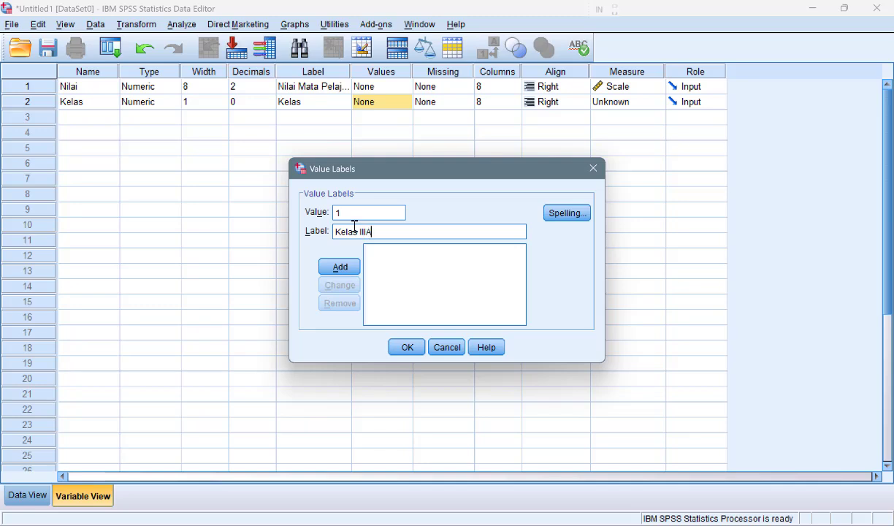
{"action": "left_click", "coordinate": [340, 266]}
{"action": "type", "text": "2"}
{"action": "key", "text": "Tab"}
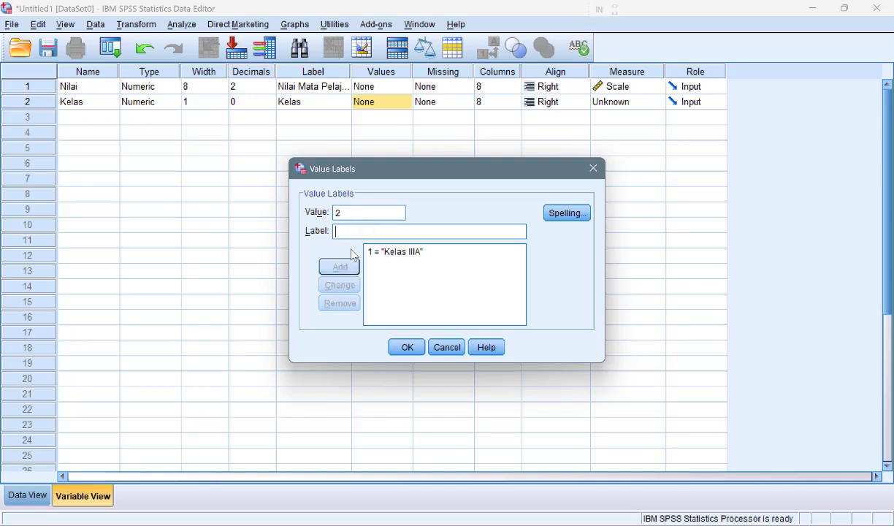
{"action": "type", "text": "Ke"}
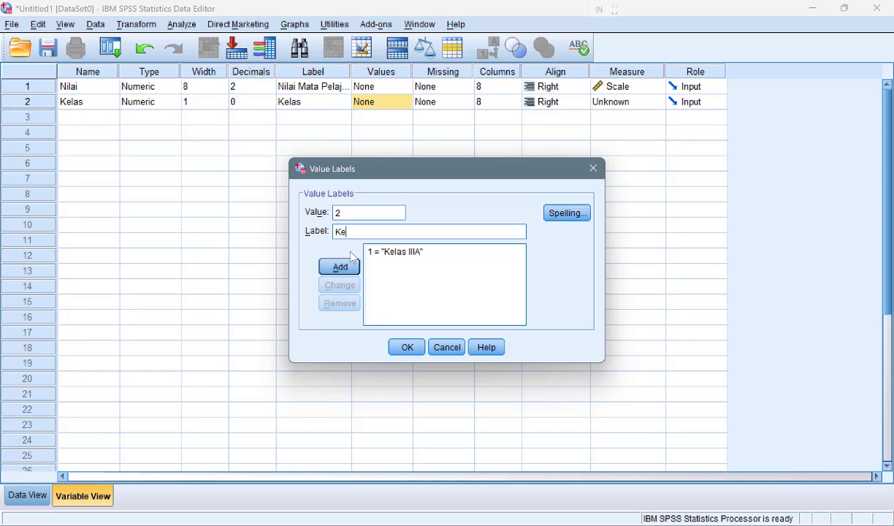
{"action": "type", "text": "las IIIB"}
{"action": "left_click", "coordinate": [340, 266]}
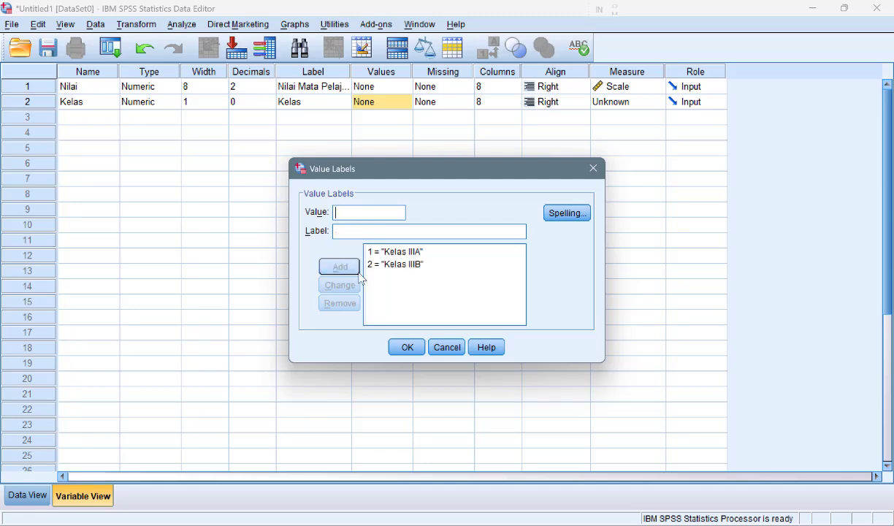
{"action": "left_click", "coordinate": [407, 348]}
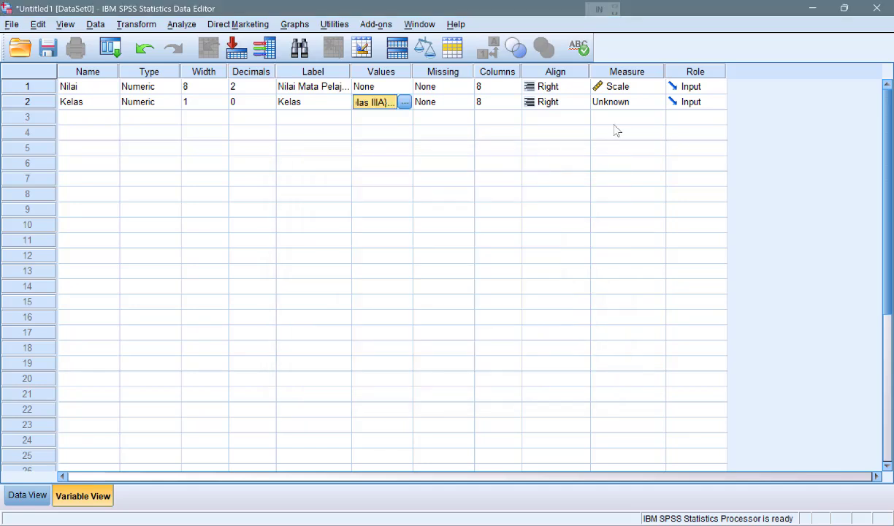
{"action": "left_click", "coordinate": [628, 107]}
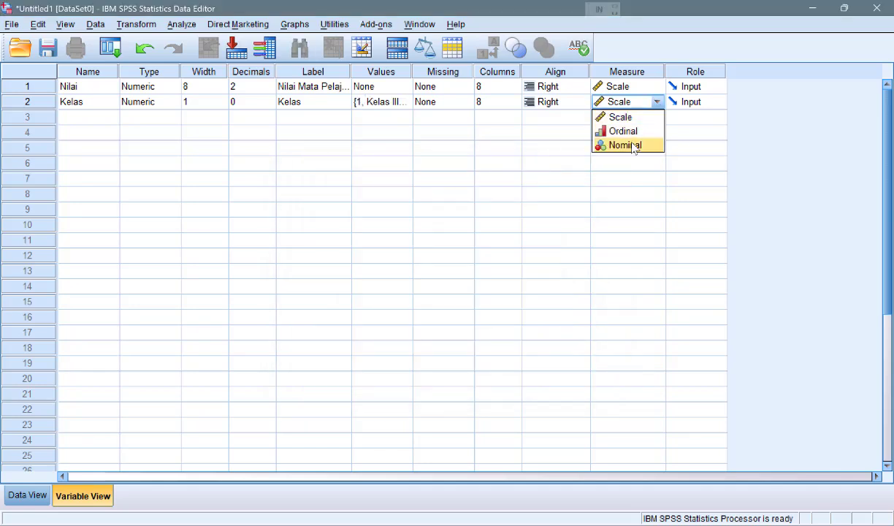
{"action": "left_click", "coordinate": [606, 146]}
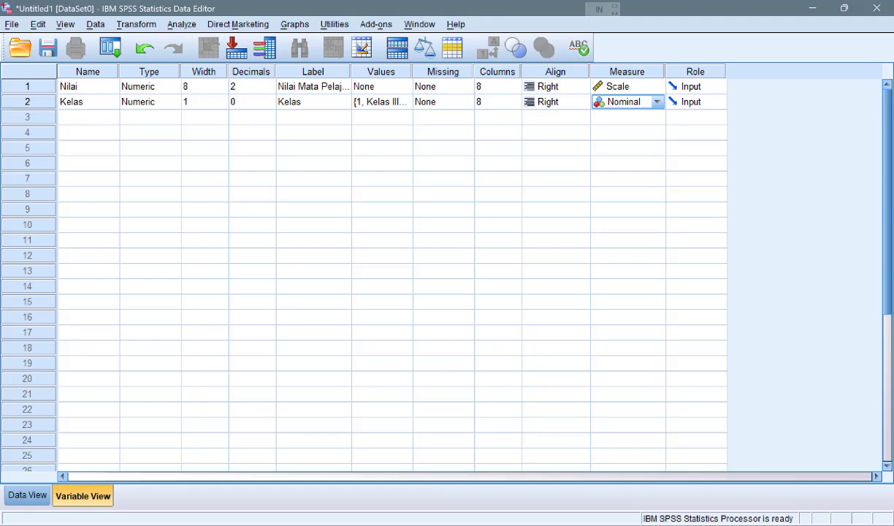
Step: Switch to the PowerPoint slideshow and go back to the slide with the Kelas IIIA and Kelas IIIB score table
{"action": "mouse_move", "coordinate": [425, 504]}
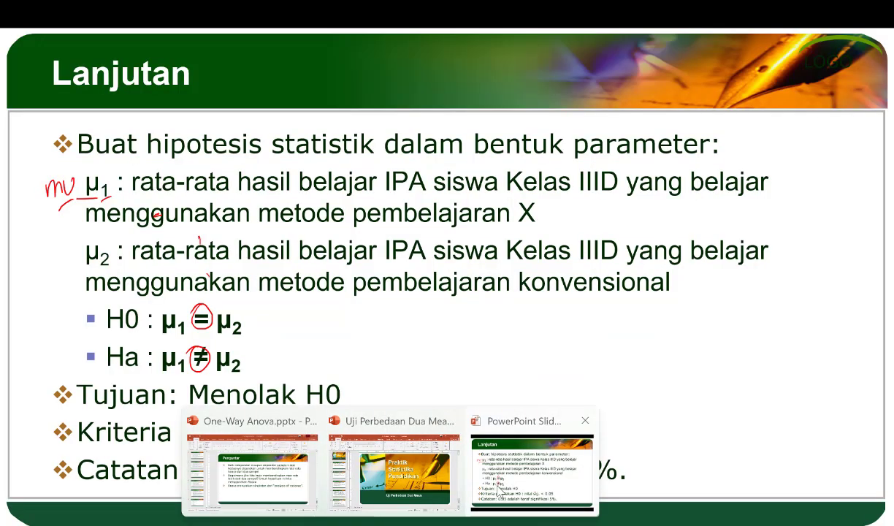
{"action": "left_click", "coordinate": [499, 491]}
{"action": "left_click", "coordinate": [499, 492]}
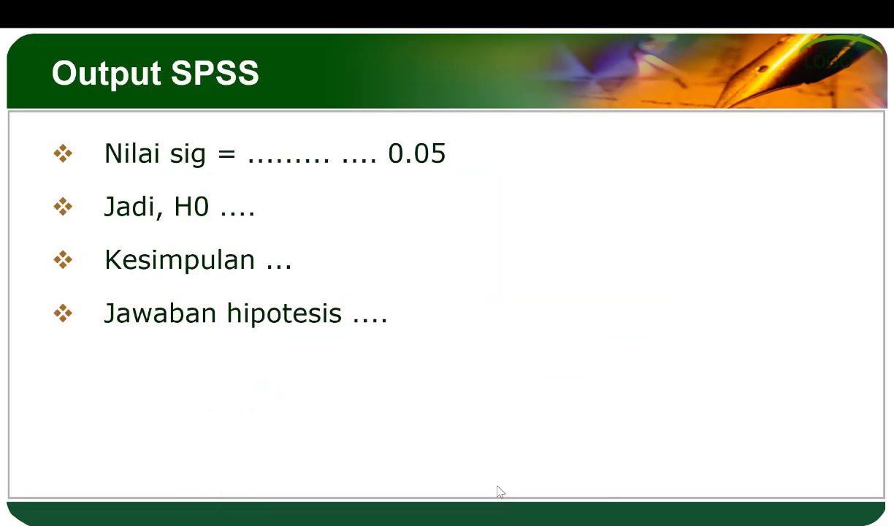
{"action": "key", "text": "Left"}
{"action": "key", "text": "Left"}
{"action": "key", "text": "Left"}
{"action": "key", "text": "Left"}
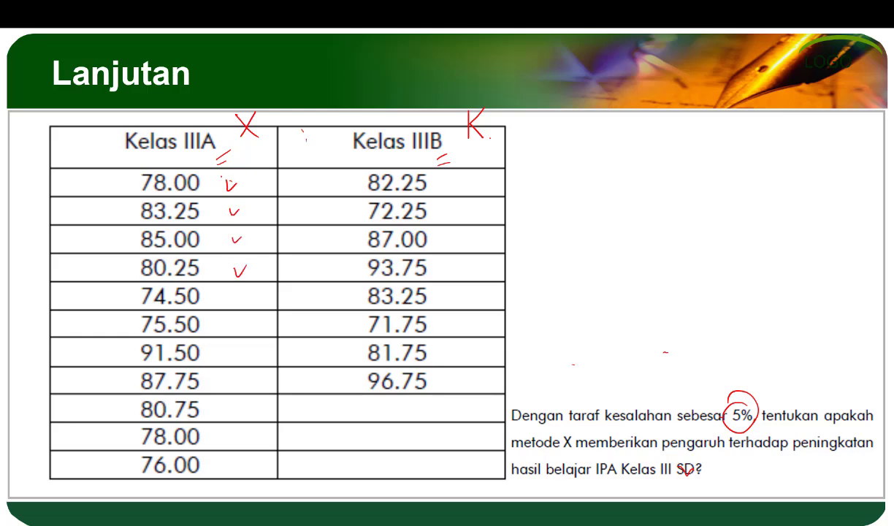
Step: Mark the Kelas IIIA and Kelas IIIB score columns on the slide with freehand pen strokes
{"action": "mouse_move", "coordinate": [225, 173]}
{"action": "left_mouse_down"}
{"action": "mouse_move", "coordinate": [259, 368]}
{"action": "mouse_move", "coordinate": [228, 413]}
{"action": "left_mouse_up"}
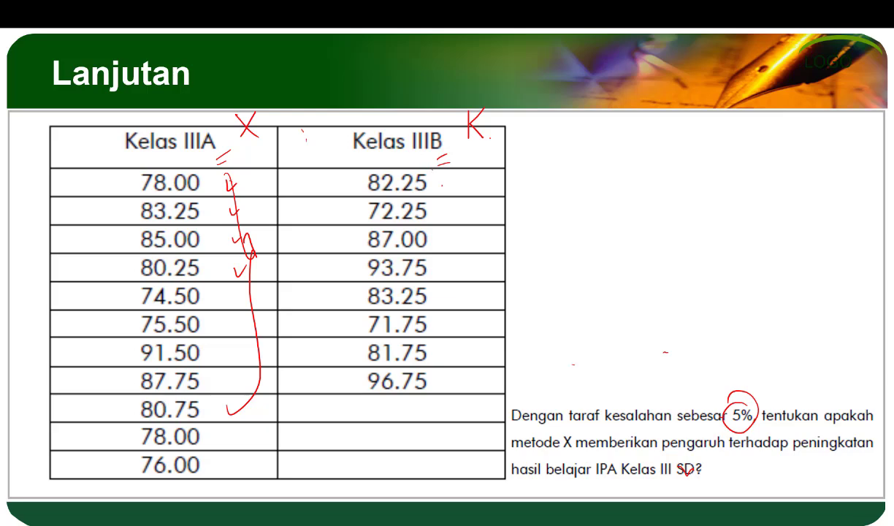
{"action": "mouse_move", "coordinate": [434, 168]}
{"action": "left_mouse_down"}
{"action": "mouse_move", "coordinate": [447, 333]}
{"action": "mouse_move", "coordinate": [427, 363]}
{"action": "left_mouse_up"}
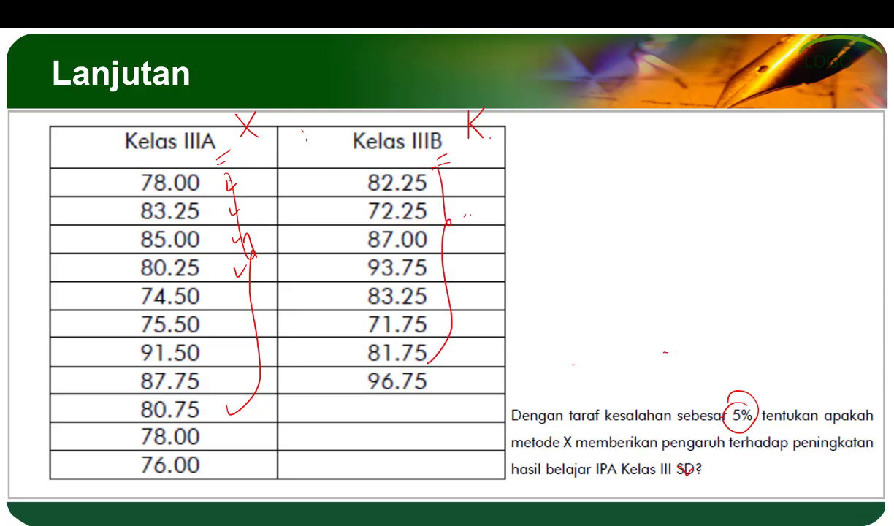
{"action": "left_click_drag", "start_coordinate": [443, 206], "coordinate": [461, 223]}
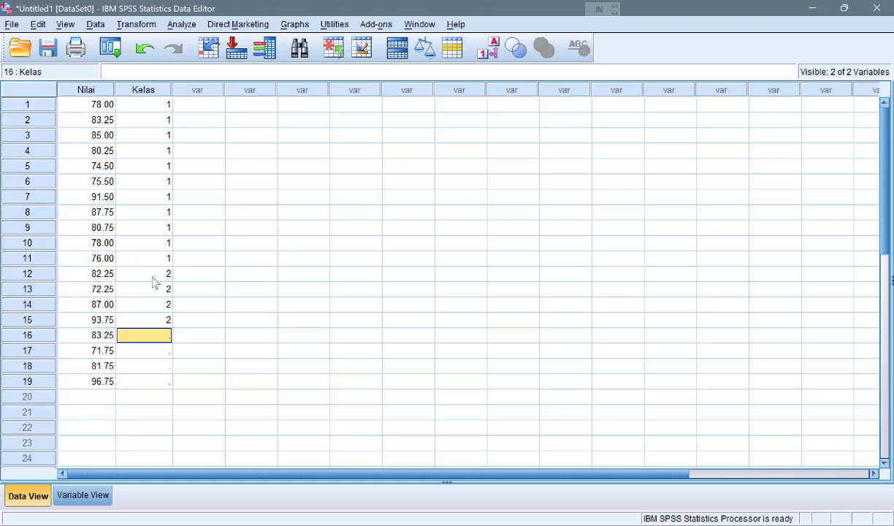
Step: In the SPSS data, enter 2 in the Kelas column for rows 16 to 19
{"action": "key", "text": "Down"}
{"action": "type", "text": "2"}
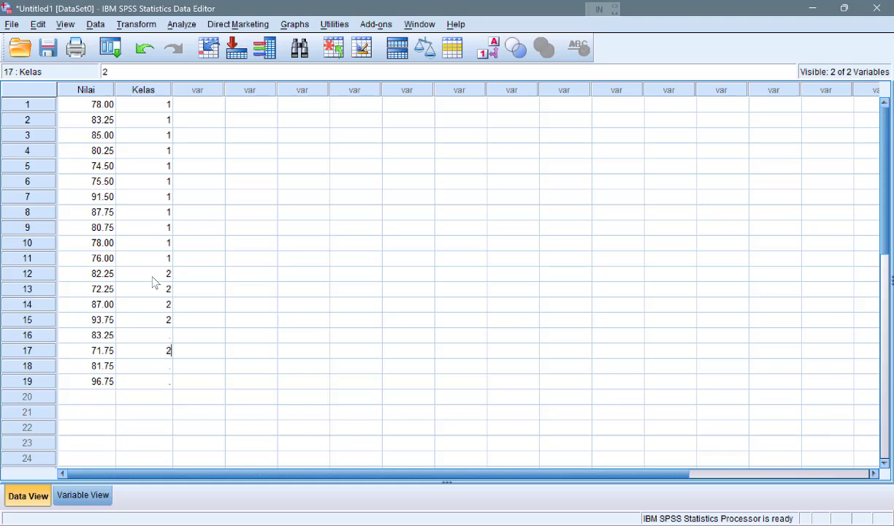
{"action": "key", "text": "Up"}
{"action": "type", "text": "2"}
{"action": "key", "text": "Down"}
{"action": "key", "text": "Down"}
{"action": "type", "text": "2"}
{"action": "key", "text": "Down"}
{"action": "type", "text": "2"}
{"action": "key", "text": "Down"}
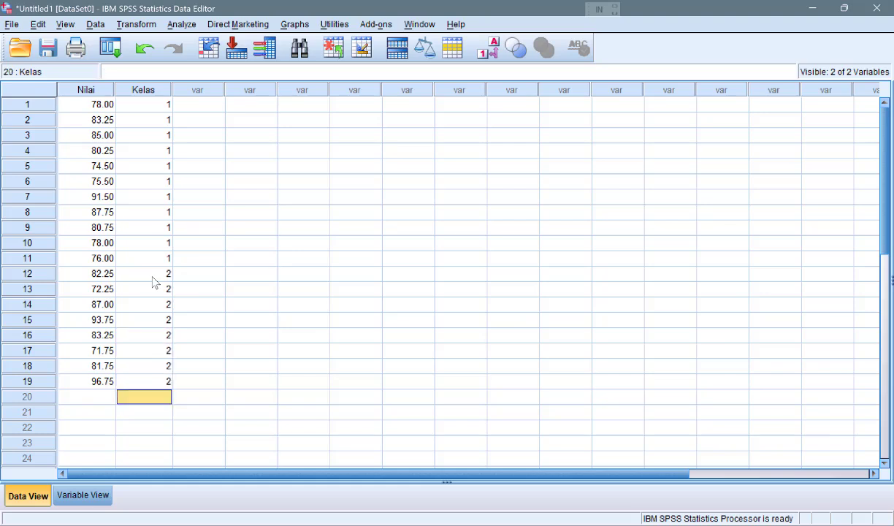
{"action": "key", "text": "Up"}
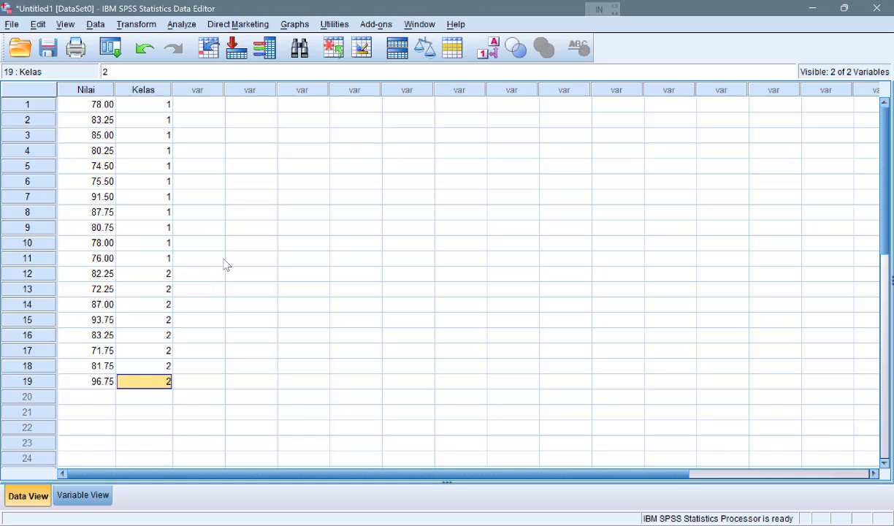
Step: Review the Nilai and Kelas entries for group 1 in rows 1 to 11 and group 2 in rows 12 to 19
{"action": "left_click", "coordinate": [81, 111]}
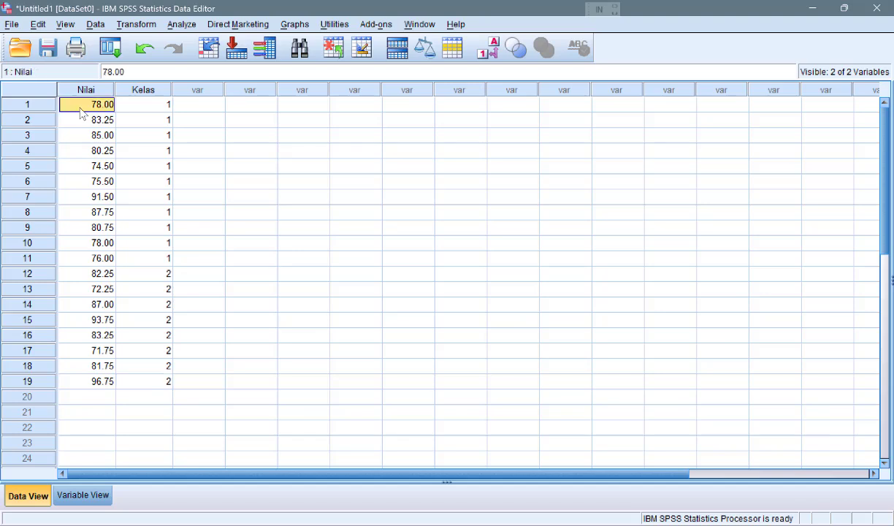
{"action": "left_click", "coordinate": [114, 261], "text": "shift"}
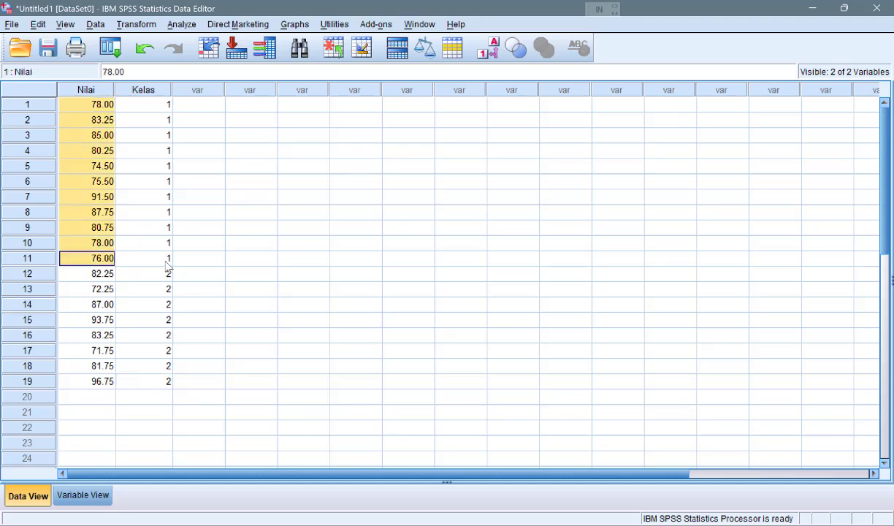
{"action": "left_click", "coordinate": [166, 262]}
{"action": "left_click", "coordinate": [155, 104], "text": "shift"}
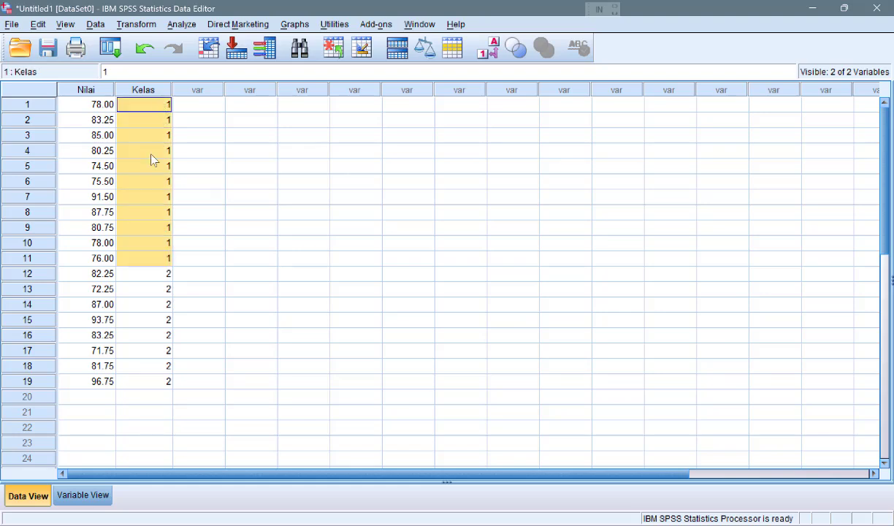
{"action": "left_click", "coordinate": [103, 272]}
{"action": "left_click", "coordinate": [139, 272]}
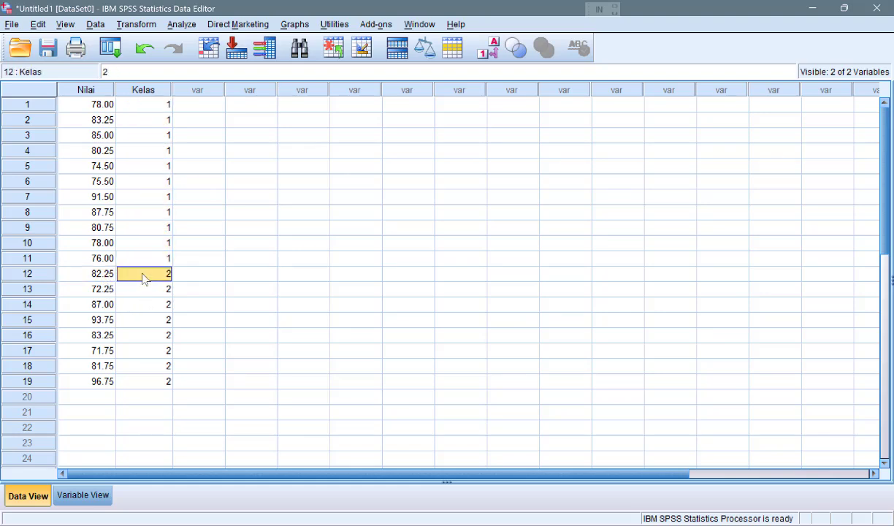
{"action": "left_click", "coordinate": [162, 379], "text": "shift"}
{"action": "left_click", "coordinate": [241, 381]}
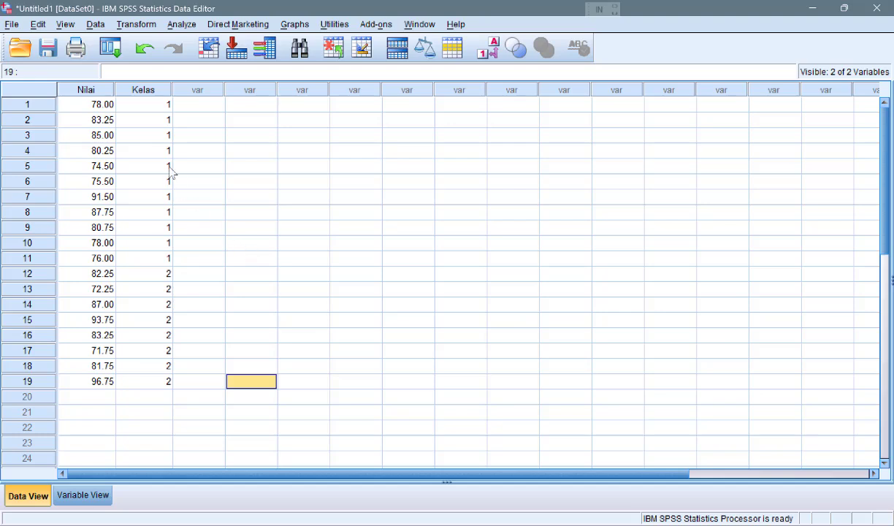
Step: Start an Independent-Samples T Test and set the Nilai score variable as the test variable
{"action": "left_click", "coordinate": [187, 24]}
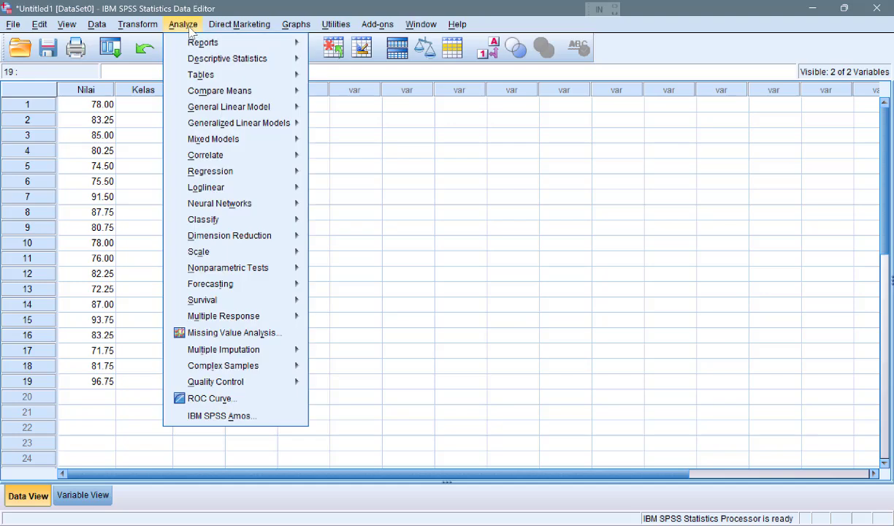
{"action": "mouse_move", "coordinate": [253, 91]}
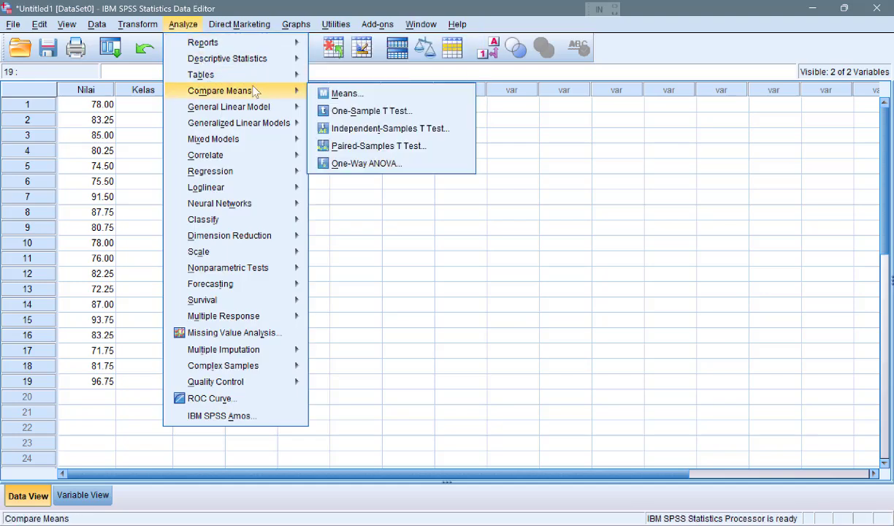
{"action": "left_click", "coordinate": [400, 129]}
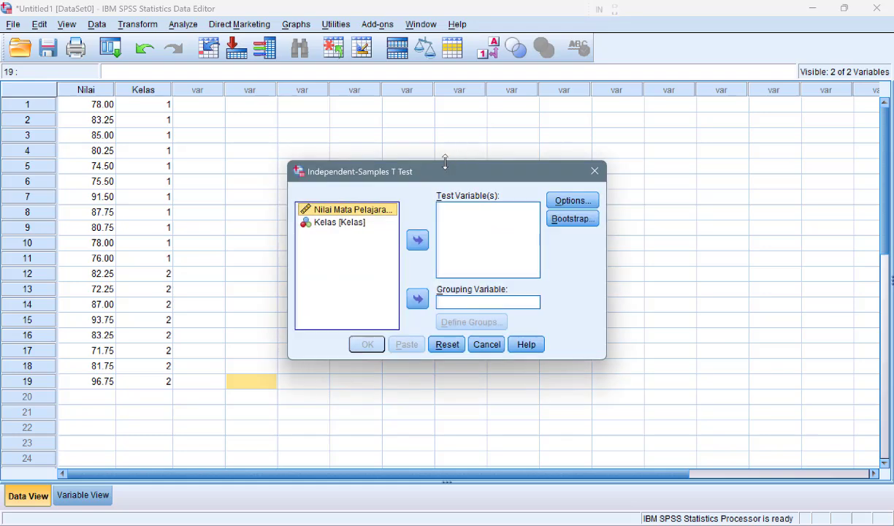
{"action": "left_click_drag", "start_coordinate": [445, 173], "coordinate": [419, 137]}
{"action": "left_click", "coordinate": [321, 188]}
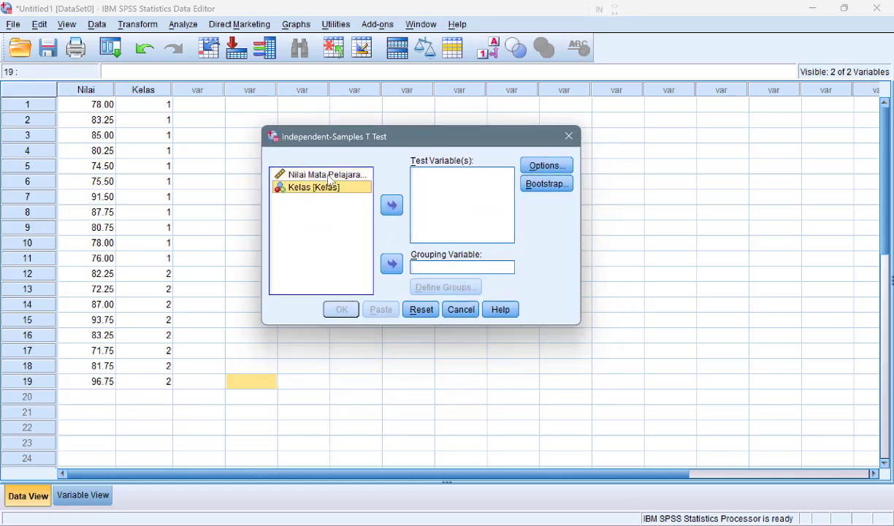
{"action": "left_click", "coordinate": [330, 176]}
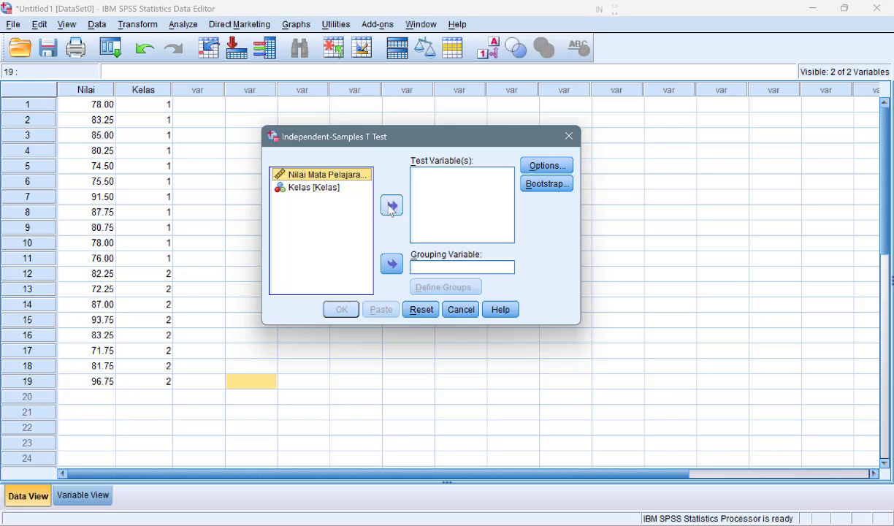
{"action": "left_click", "coordinate": [391, 207]}
Step: Set Kelas as the grouping variable and define Group 1 as 1 and Group 2 as 2
{"action": "left_click", "coordinate": [312, 174]}
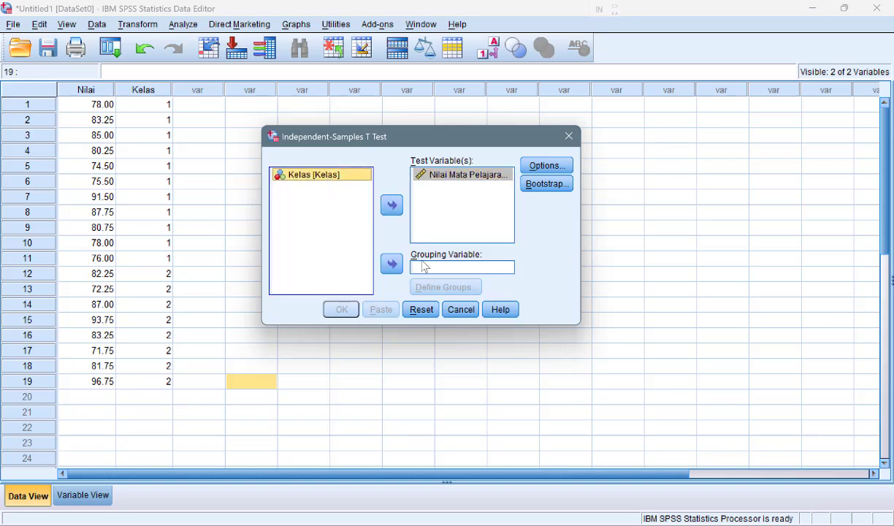
{"action": "left_click", "coordinate": [392, 264]}
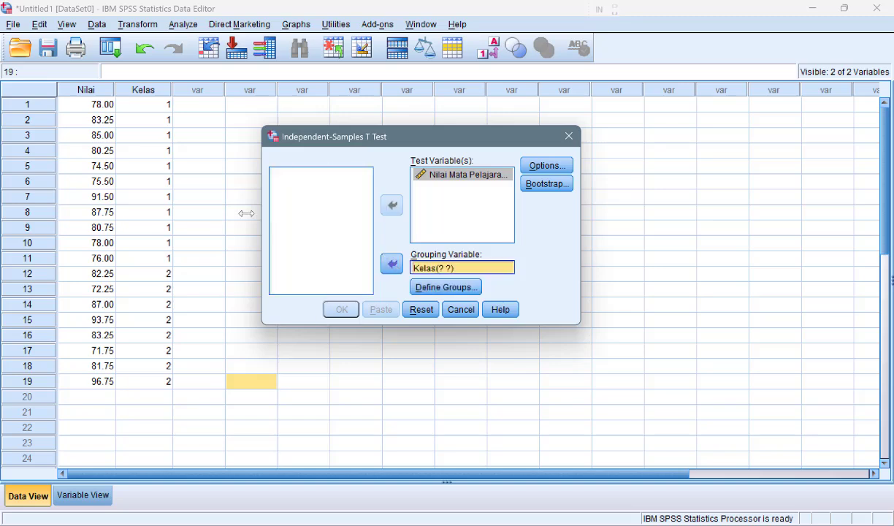
{"action": "left_click", "coordinate": [450, 290]}
{"action": "type", "text": "1"}
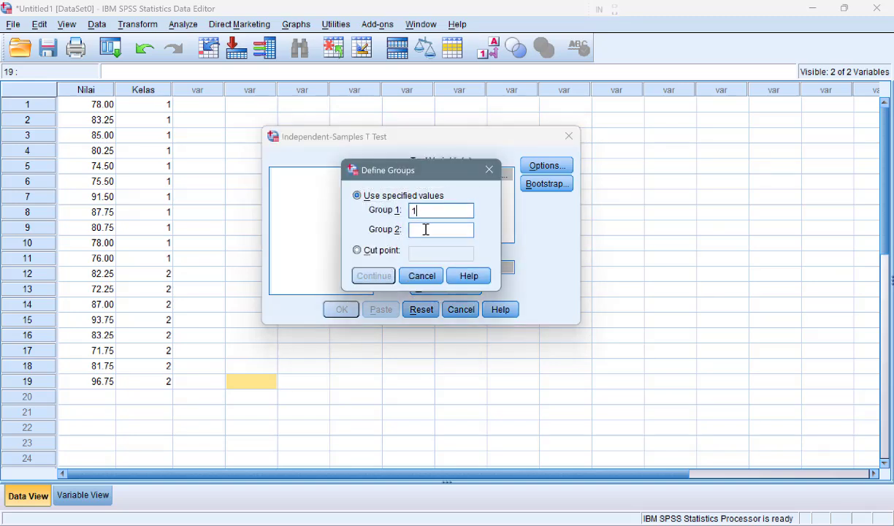
{"action": "left_click", "coordinate": [426, 230]}
{"action": "type", "text": "2"}
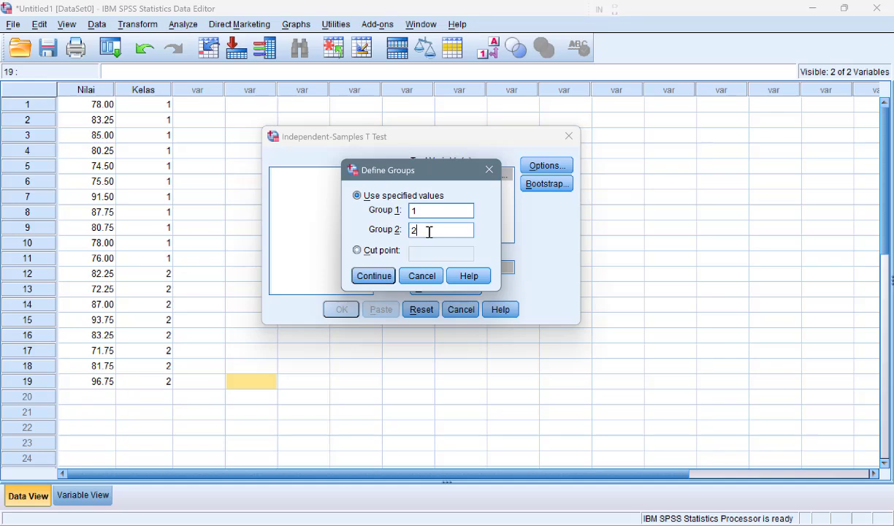
{"action": "left_click", "coordinate": [374, 276]}
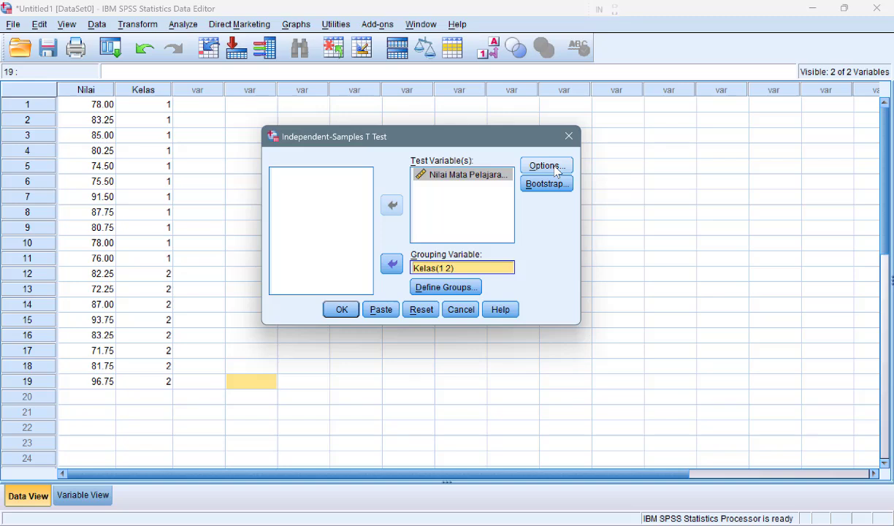
Step: Keep the confidence interval percentage at 95% in the test options and run the Independent-Samples T Test
{"action": "left_click", "coordinate": [554, 167]}
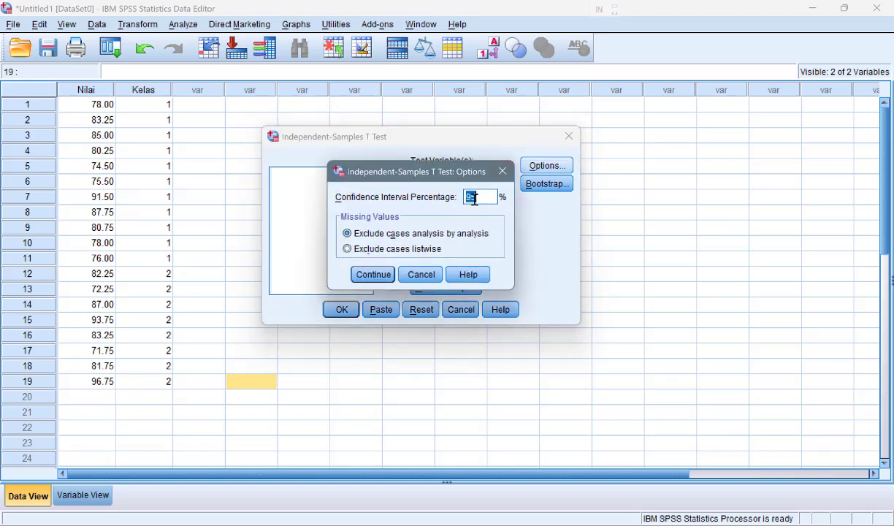
{"action": "left_click", "coordinate": [485, 200]}
{"action": "left_click", "coordinate": [374, 274]}
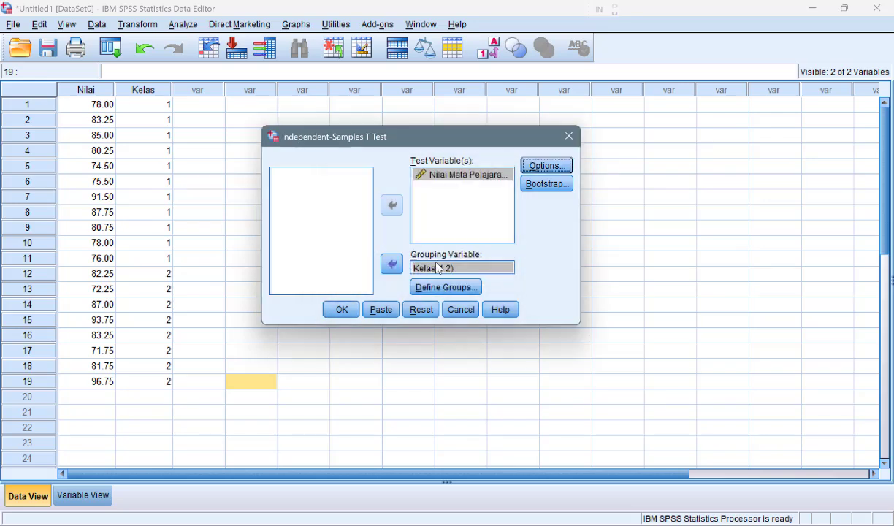
{"action": "left_click", "coordinate": [354, 311]}
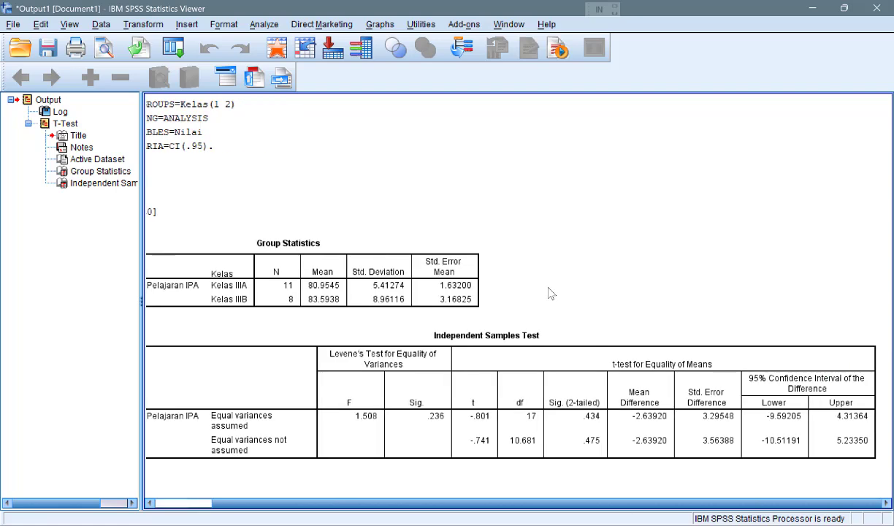
Step: Examine the Group Statistics and Independent Samples Test tables in the output across their full width
{"action": "left_click_drag", "start_coordinate": [367, 503], "coordinate": [314, 502]}
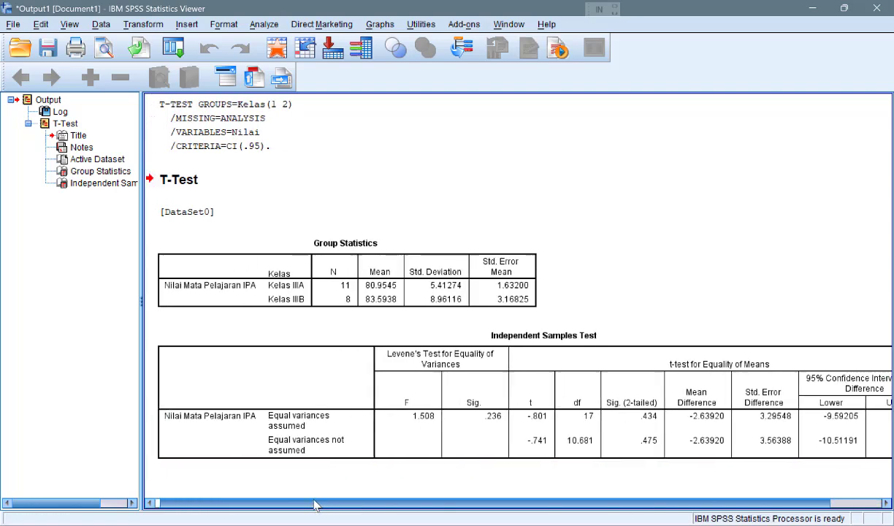
{"action": "scroll", "coordinate": [409, 270], "scroll_direction": "right", "scroll_amount": 3}
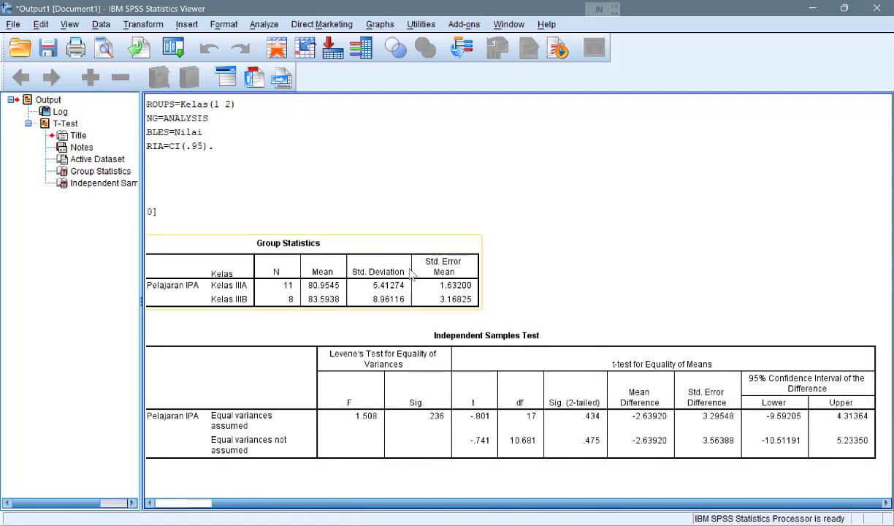
{"action": "scroll", "coordinate": [411, 273], "scroll_direction": "left", "scroll_amount": 2}
{"action": "left_click", "coordinate": [301, 402]}
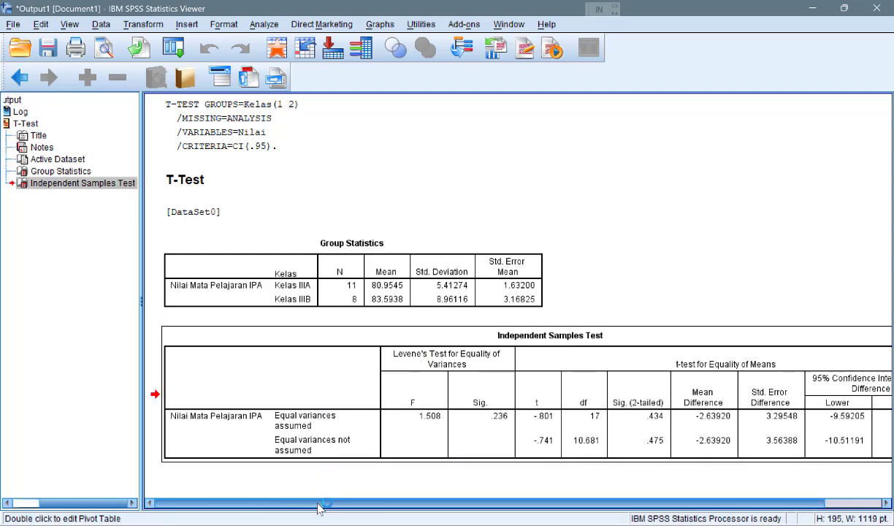
{"action": "scroll", "coordinate": [416, 484], "scroll_direction": "right", "scroll_amount": 3}
{"action": "scroll", "coordinate": [431, 484], "scroll_direction": "left", "scroll_amount": 3}
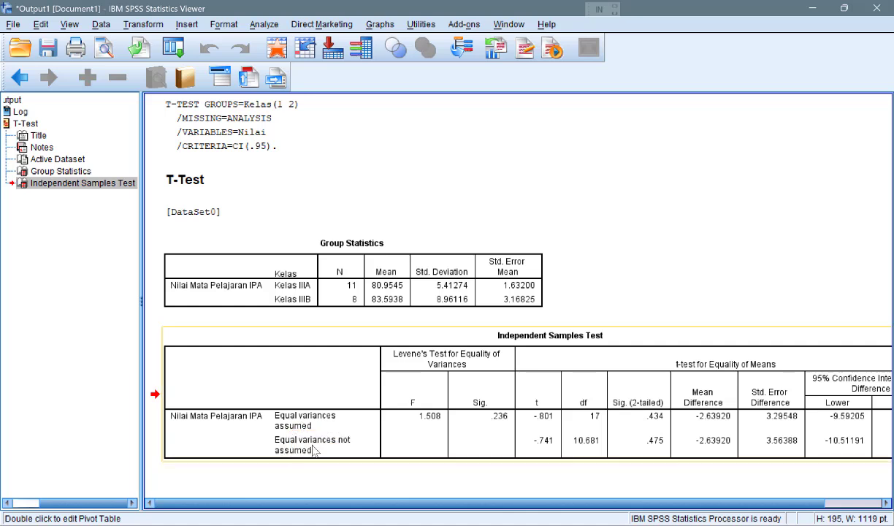
{"action": "left_click_drag", "start_coordinate": [376, 504], "coordinate": [438, 503]}
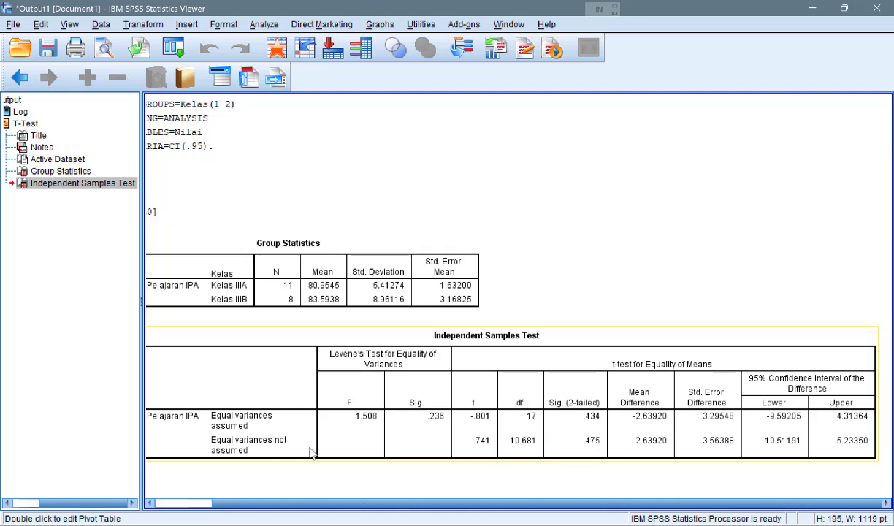
{"action": "left_click_drag", "start_coordinate": [361, 504], "coordinate": [223, 501]}
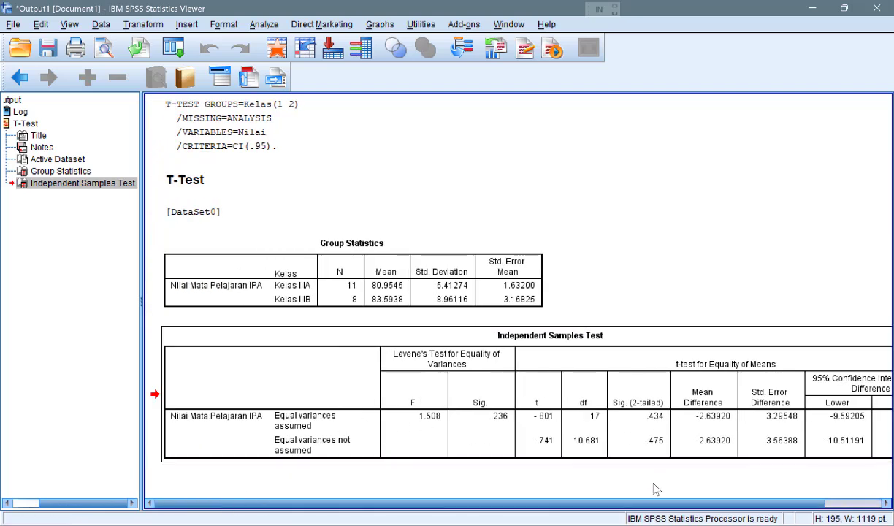
{"action": "left_click", "coordinate": [648, 509]}
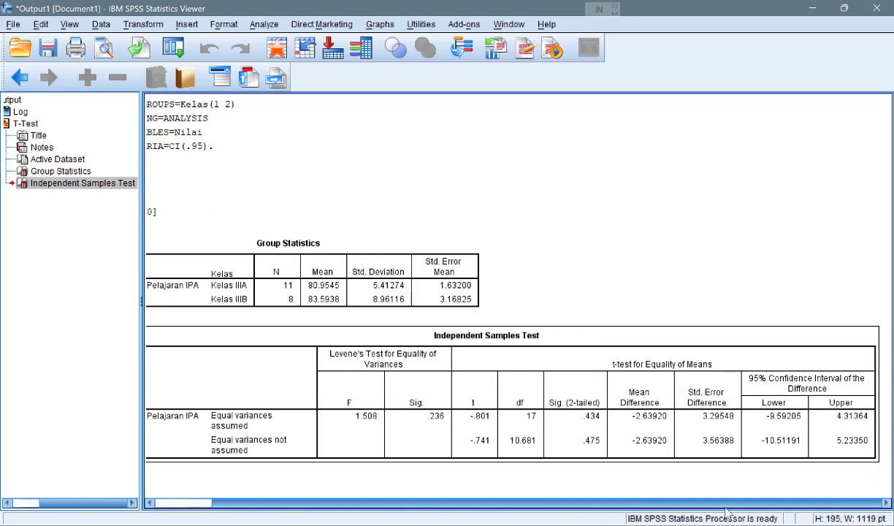
{"action": "left_click", "coordinate": [712, 418]}
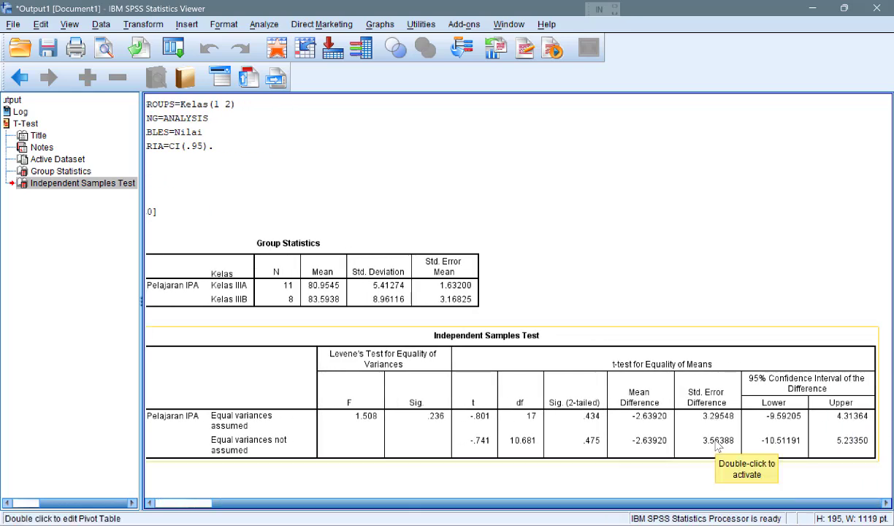
{"action": "left_click", "coordinate": [717, 447]}
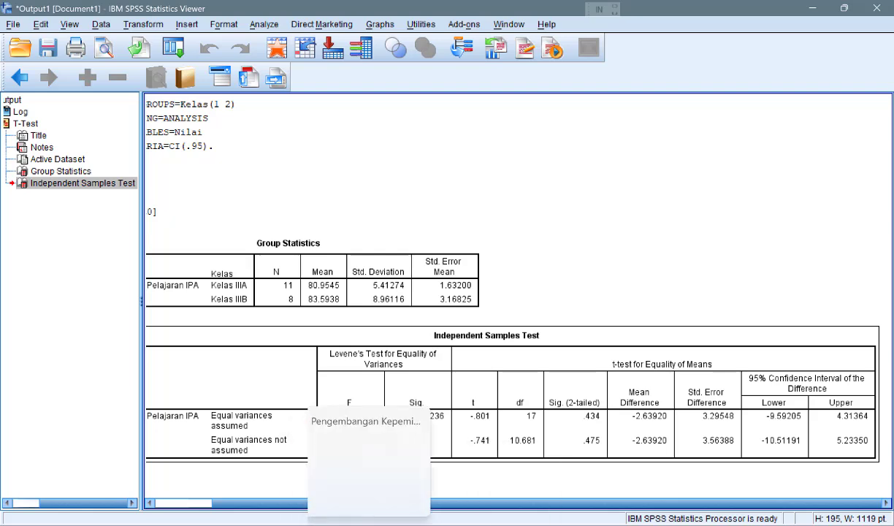
Step: Switch to the PowerPoint slideshow and advance to the Output SPSS slide
{"action": "left_click", "coordinate": [503, 465]}
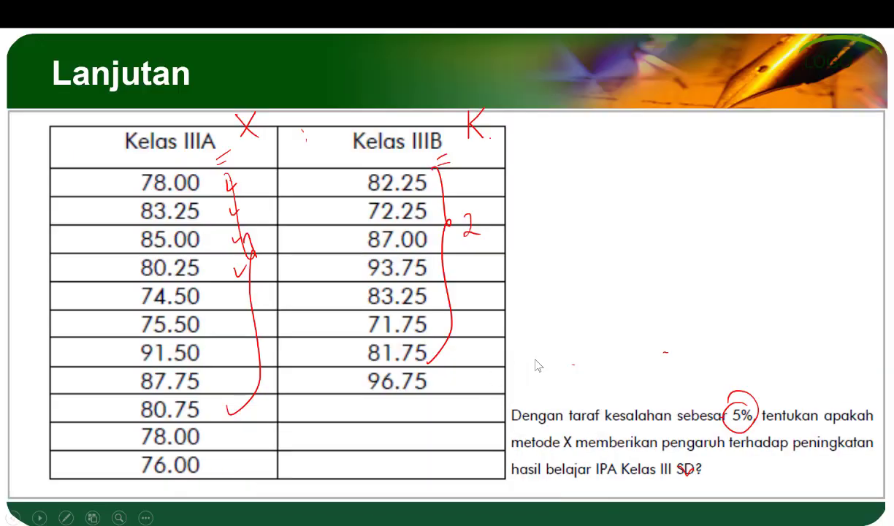
{"action": "key", "text": "Right"}
{"action": "key", "text": "Right"}
{"action": "key", "text": "Right"}
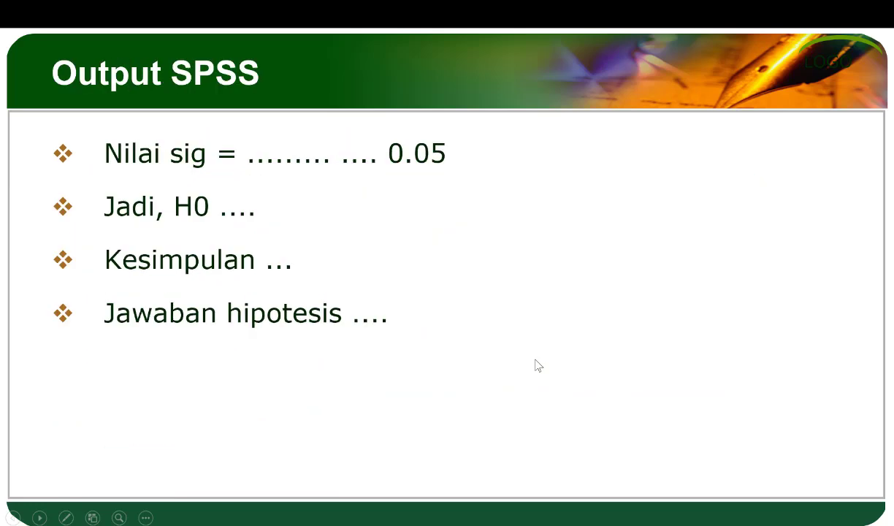